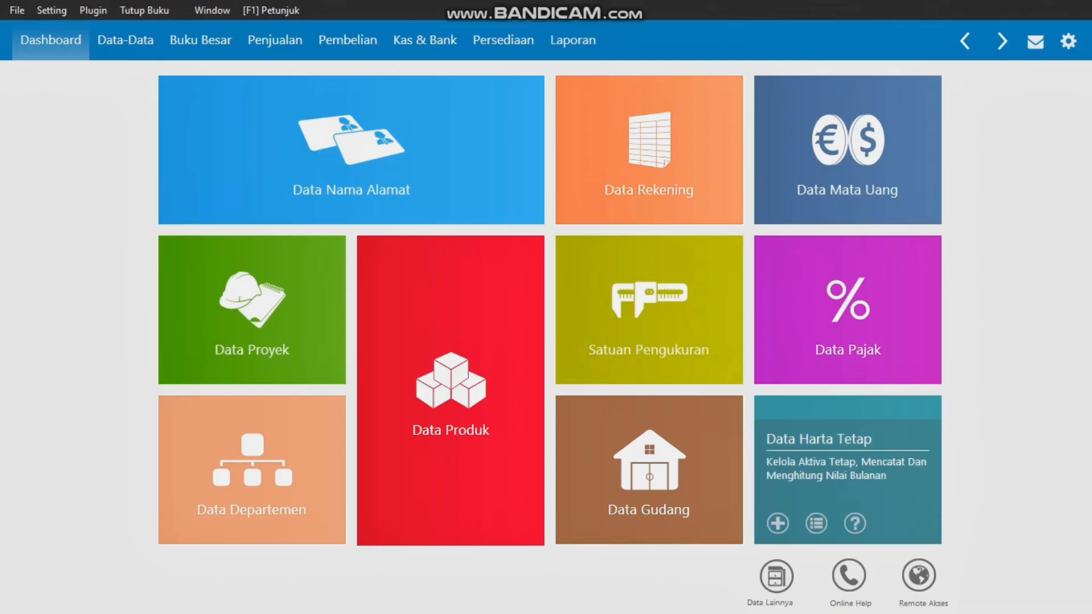
Step: Add a customer record for the company Duta Wahana to the name and address data and save it
left_click(221, 203)
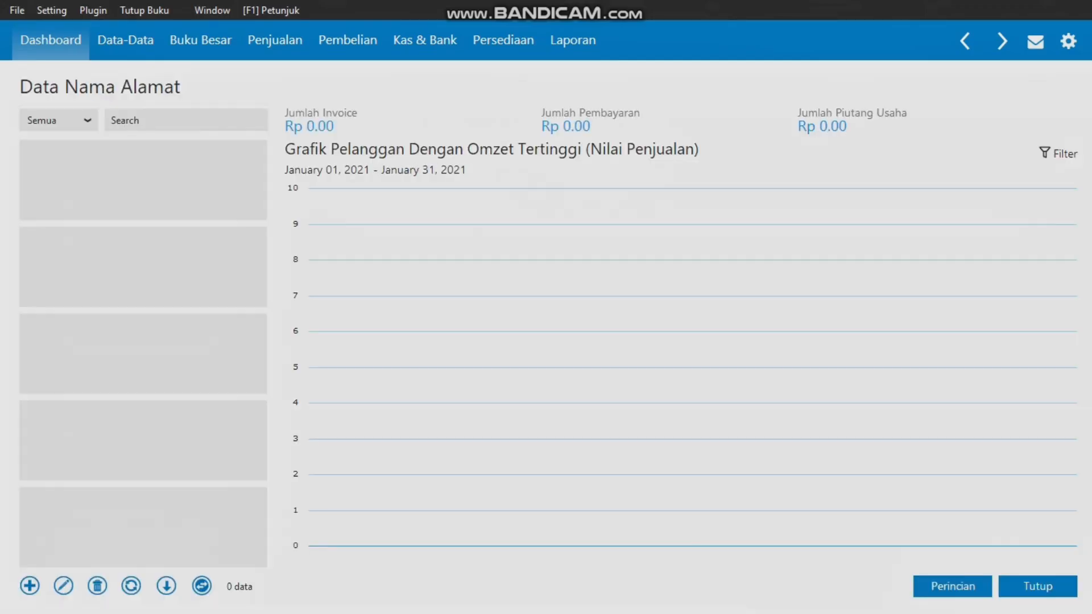
left_click(201, 586)
left_click(30, 586)
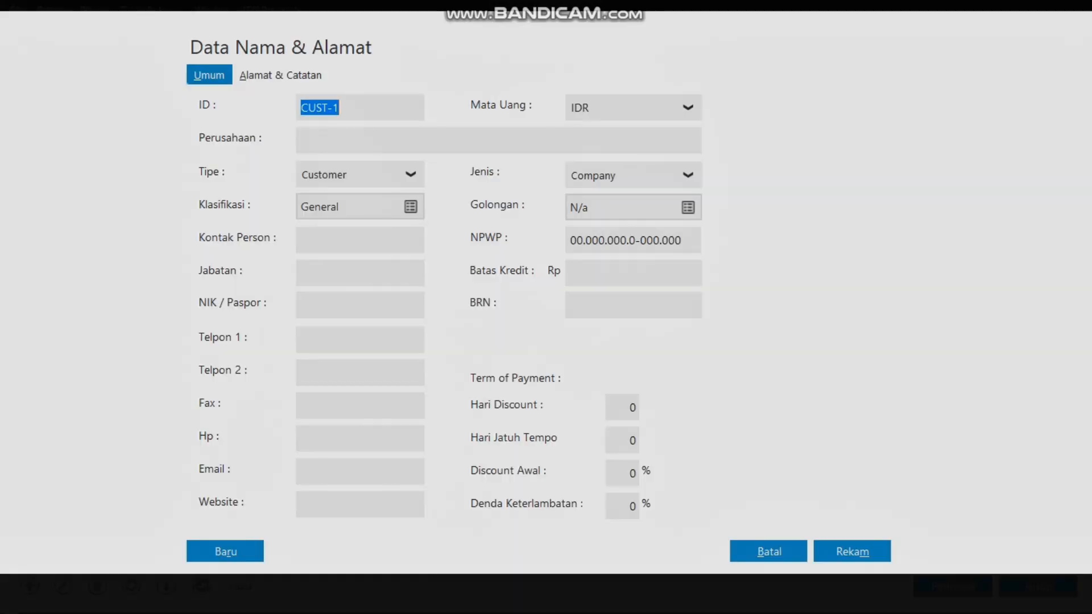
key("BackSpace")
type("Duta Wahana")
left_click(852, 551)
left_click(788, 398)
Step: Add a vendor record for Kelton Engineering with the ID V-002 and save it
left_click(30, 586)
type("C")
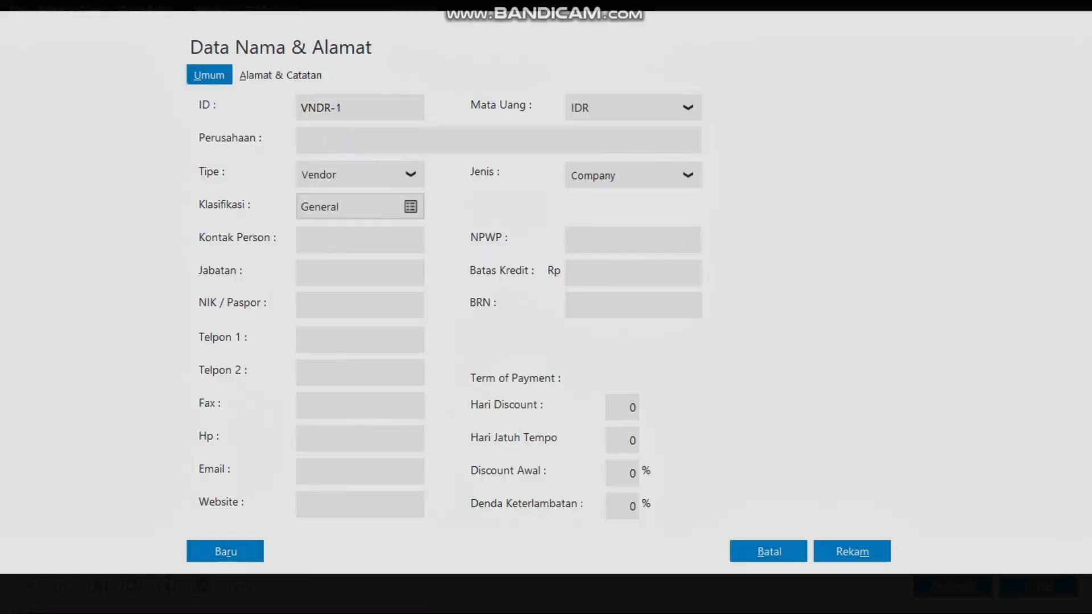
key("BackSpace")
key("BackSpace")
key("BackSpace")
key("BackSpace")
key("BackSpace")
key("BackSpace")
type("v-002")
key("BackSpace")
key("BackSpace")
key("BackSpace")
key("BackSpace")
key("BackSpace")
type("V-002")
key("alt+r")
key("alt+m")
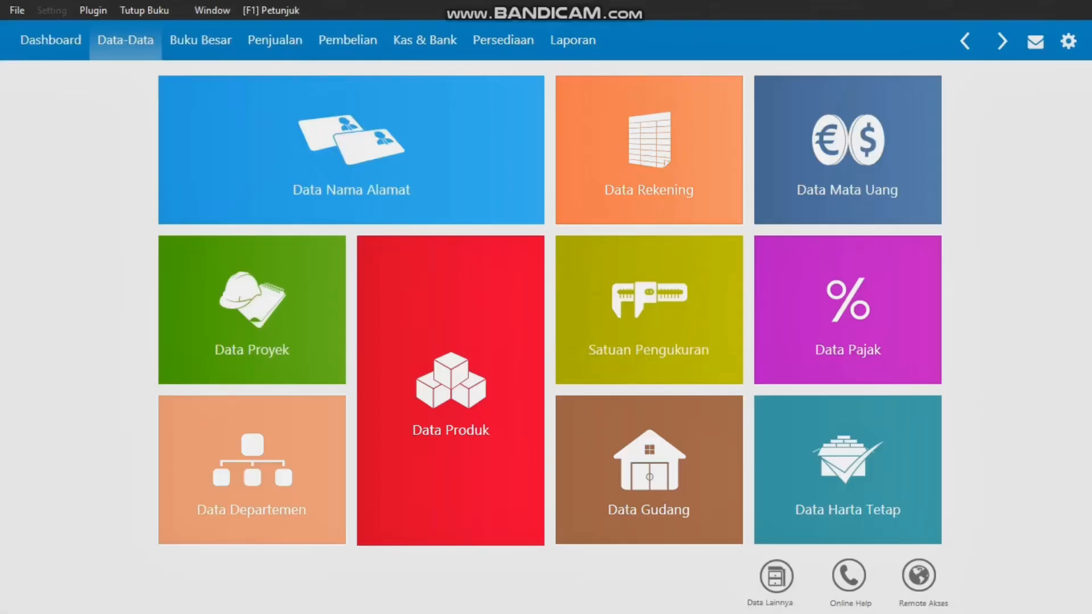
Step: Start a new opening accounts receivable balance (Saldo Awal Piutang Usaha) and choose Duta Wahana as the customer
left_click(52, 11)
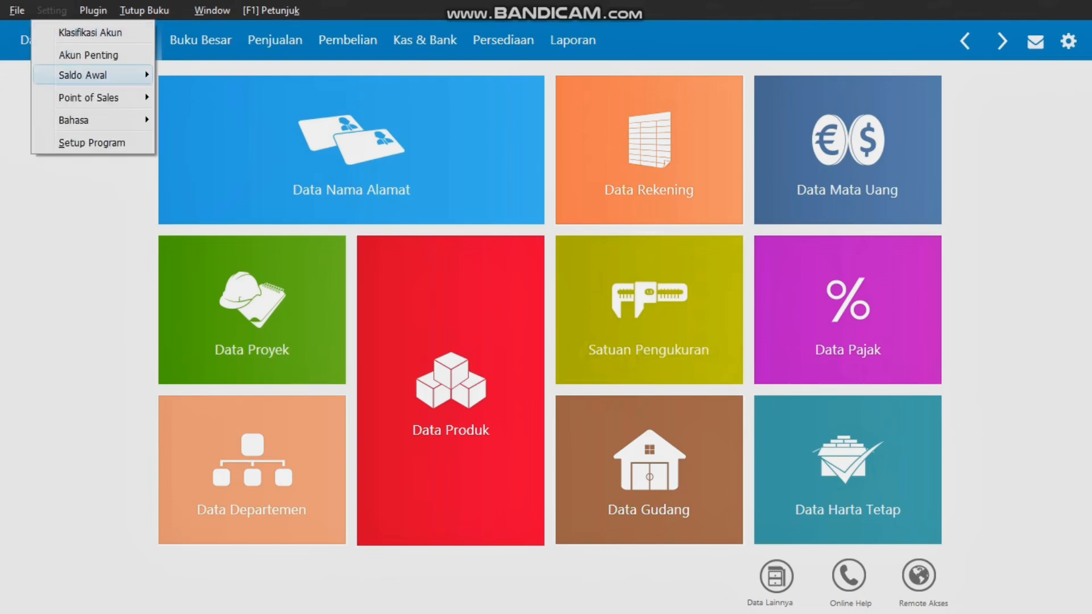
mouse_move(91, 75)
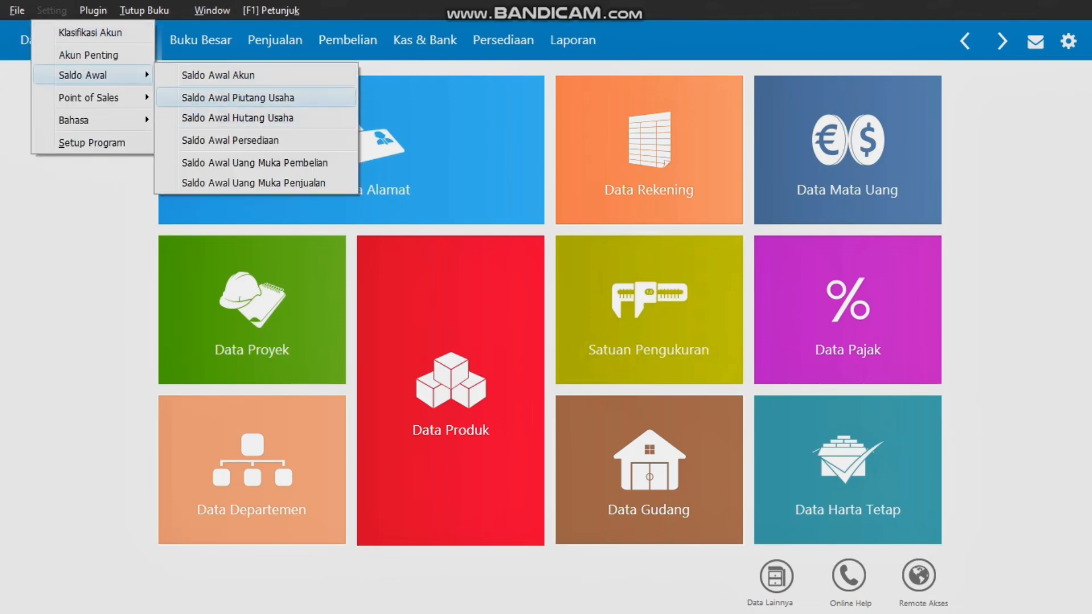
left_click(238, 98)
left_click(225, 496)
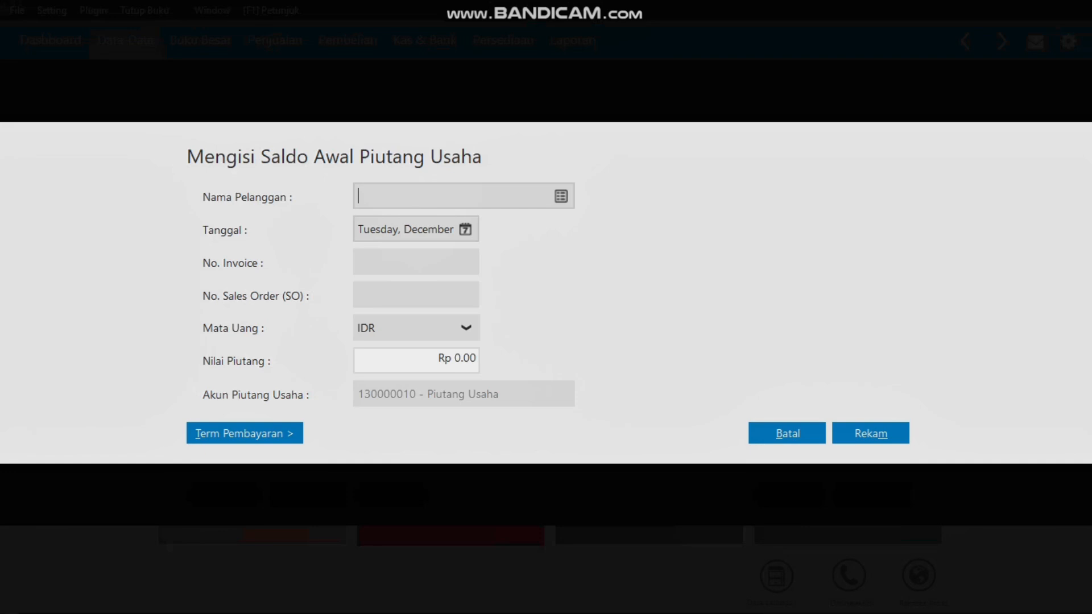
left_click(560, 197)
left_click(871, 493)
Step: Set the Duta Wahana receivable's date to December 25, 2020
left_click(466, 229)
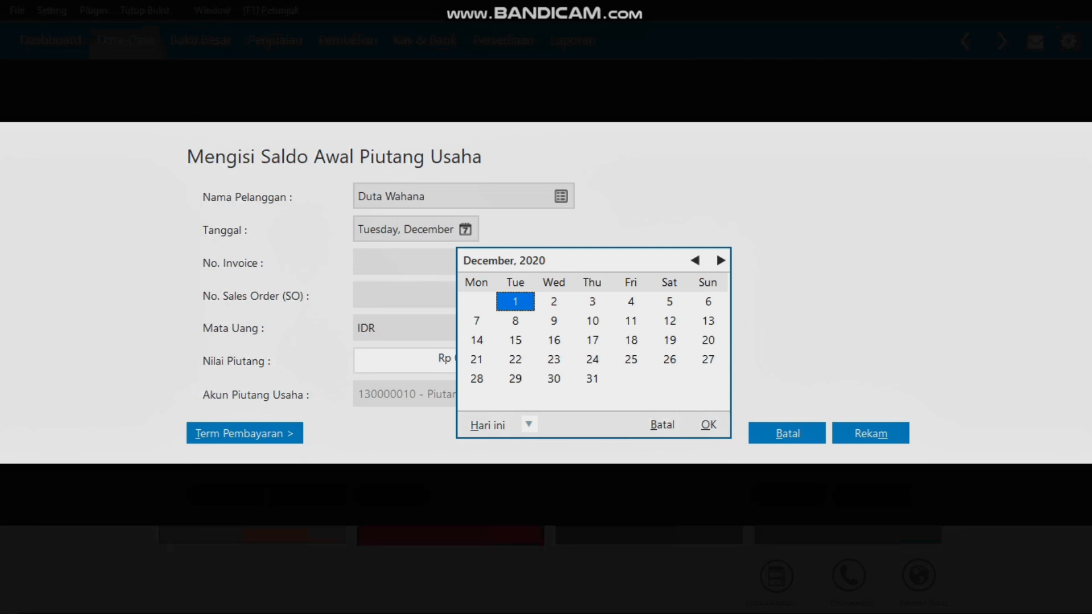
left_click(695, 261)
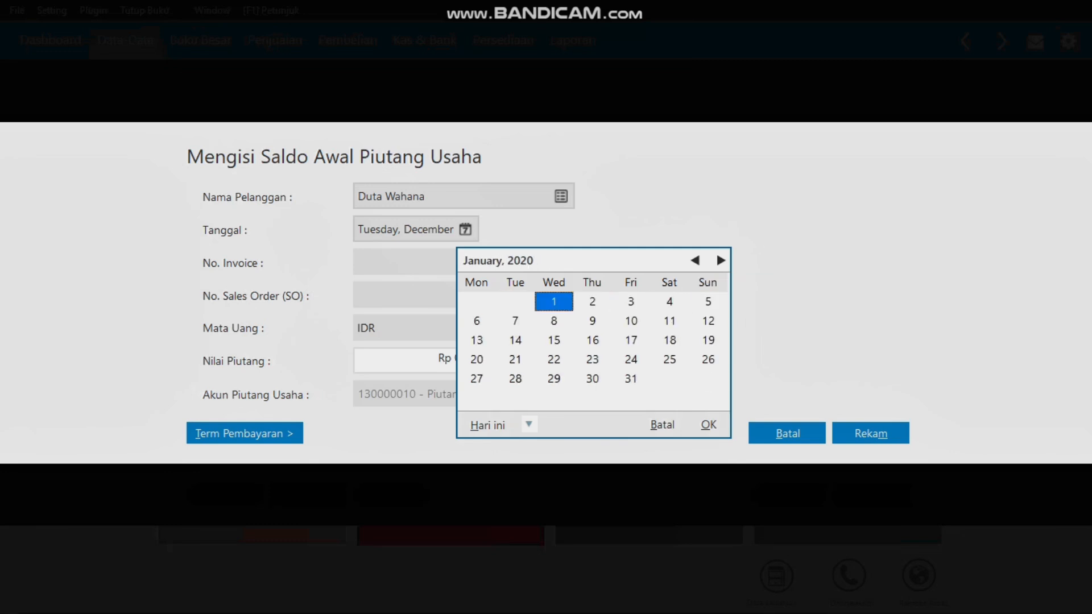
left_click(721, 260)
double_click(630, 360)
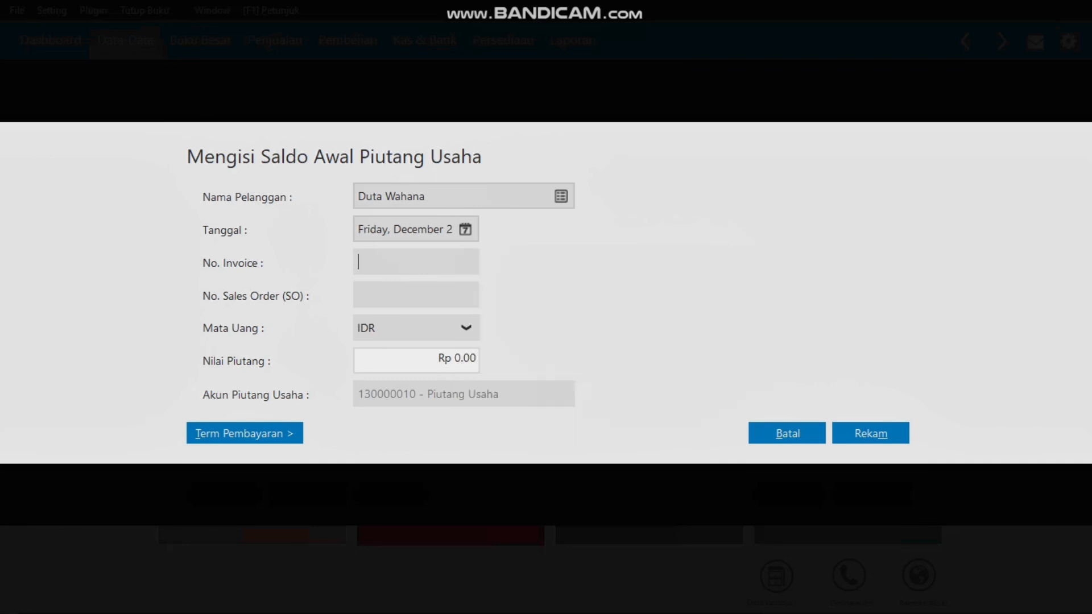
Step: Enter invoice F-25122020 with a receivable value of 99,990,000 and save the Duta Wahana opening balance
type("F-25122020")
key("Tab")
key("Tab")
key("Tab")
type("99990000")
key("Tab")
left_click(870, 434)
Step: Add opening receivables for Makmur Jaya (11/11/2020, F-20112020, Rp 94,600,000) and Alfa Engineering (12/17/2020, F-17122020, Rp 121,000,000), and close the list
left_click(224, 494)
left_click(561, 196)
double_click(450, 239)
left_click(465, 229)
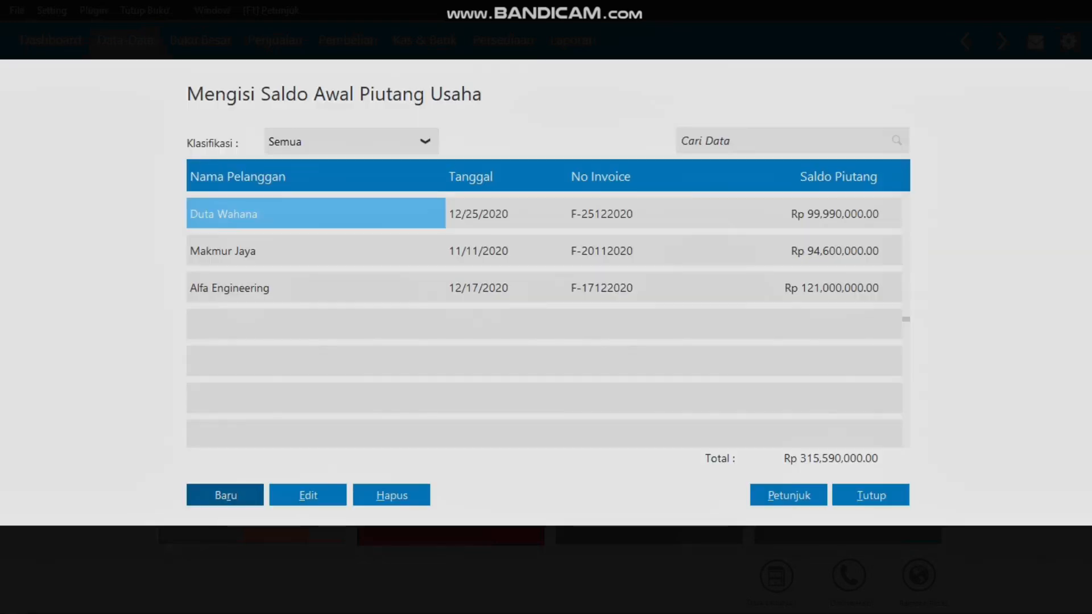
key("Escape")
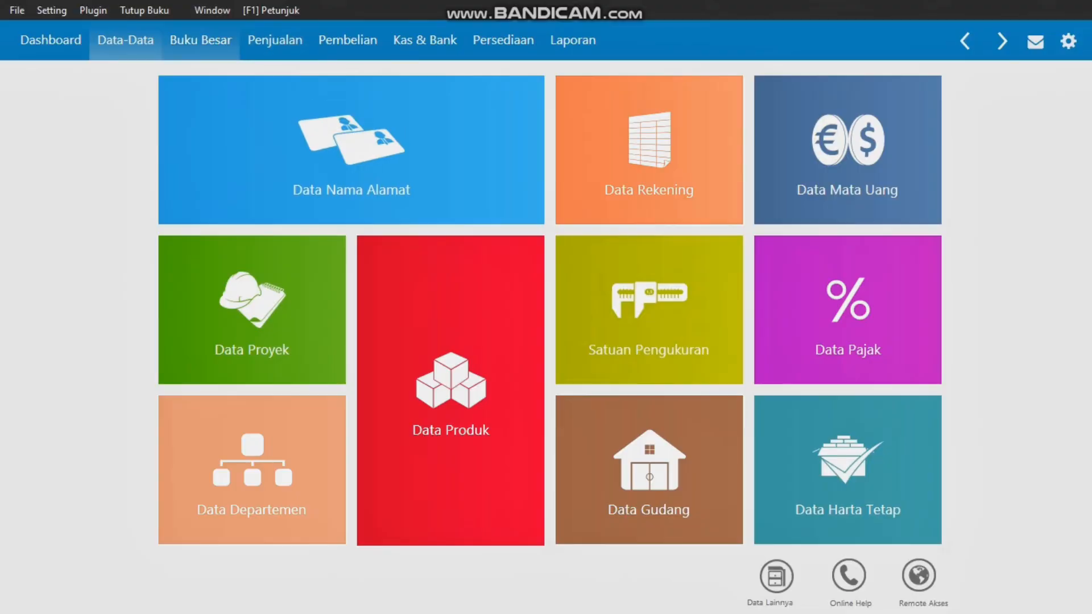
Step: Open the opening accounts payable balances (Saldo Awal Hutang Usaha) and start a new entry
key("alt+s")
key("Down")
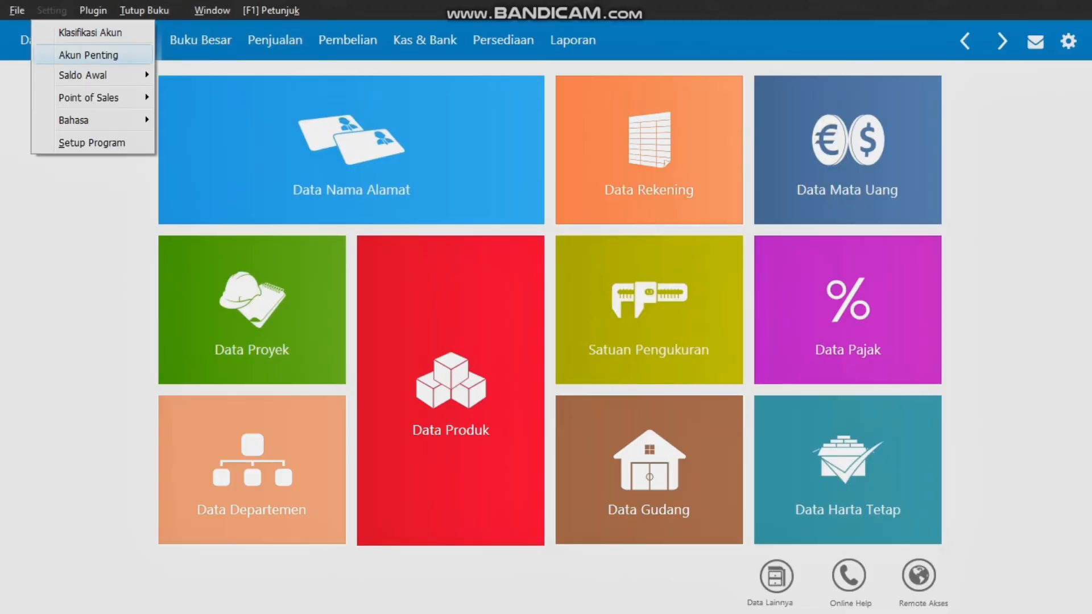
key("Down")
key("Right")
key("Down")
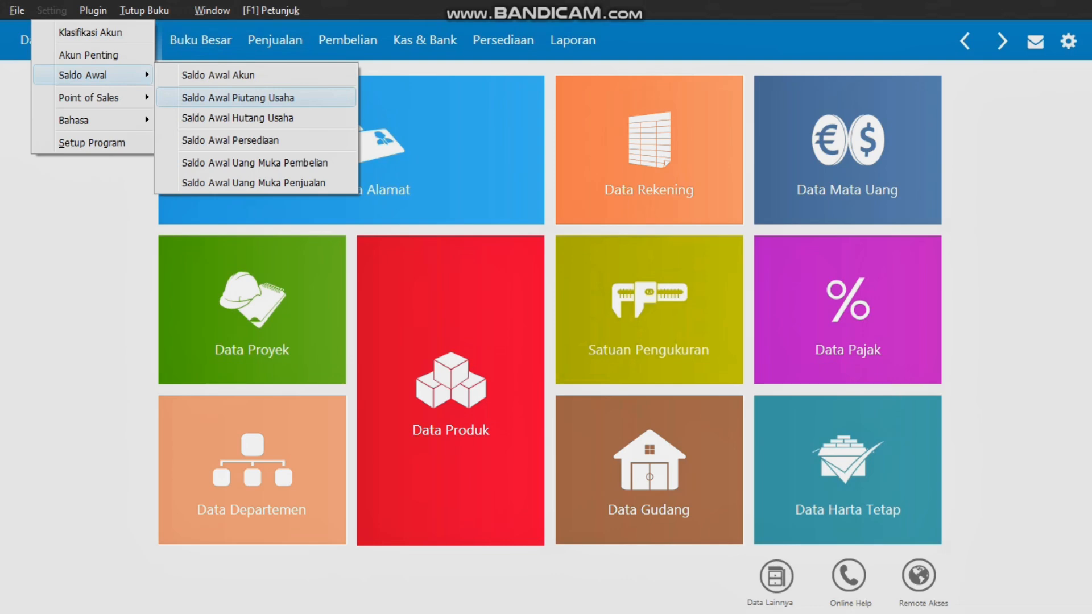
key("Down")
key("Return")
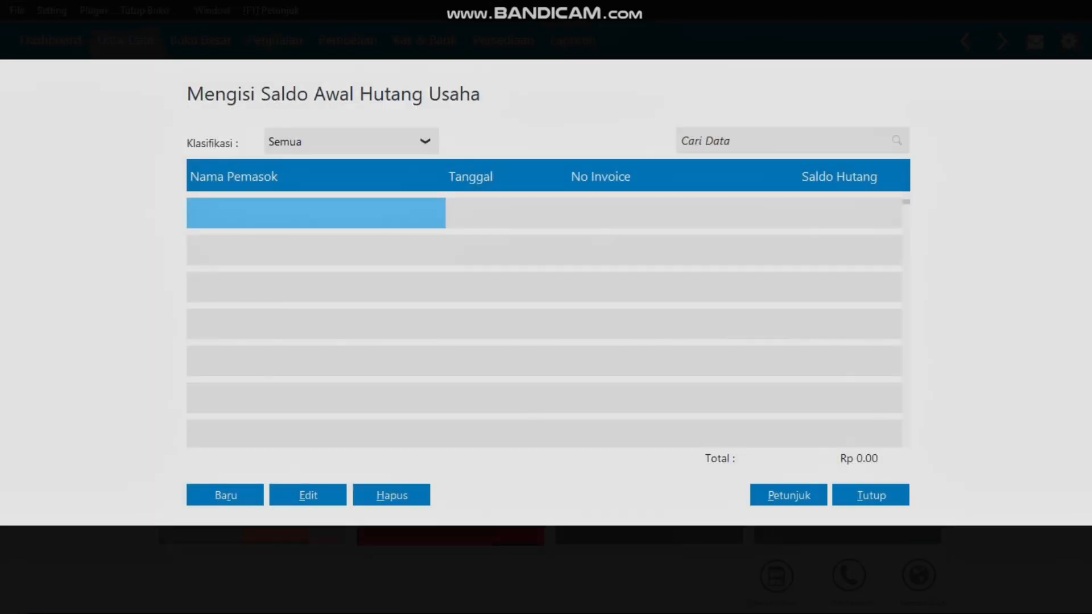
key("alt+r")
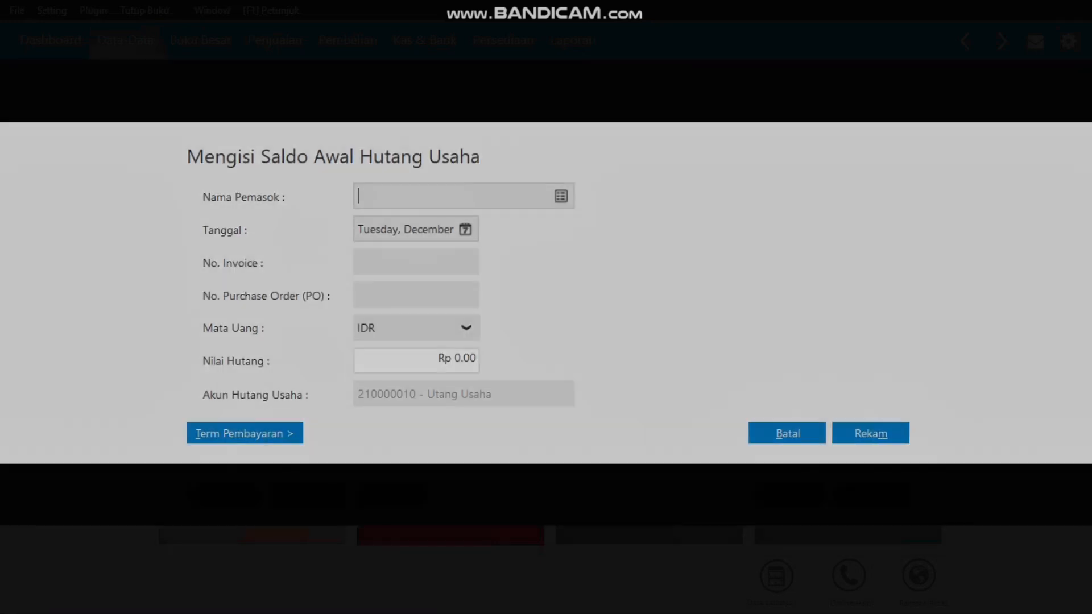
Step: Record the opening payable for vendor Kreasiboga, dated December 14, 2020, with invoice INV.14122020
key("Return")
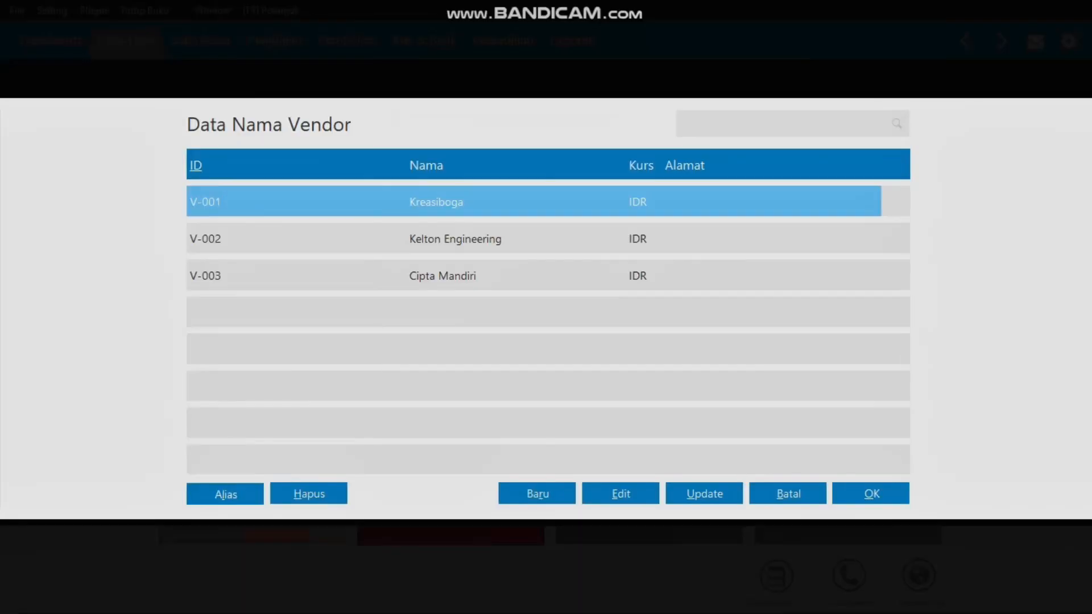
key("Return")
left_click(465, 229)
left_click(477, 340)
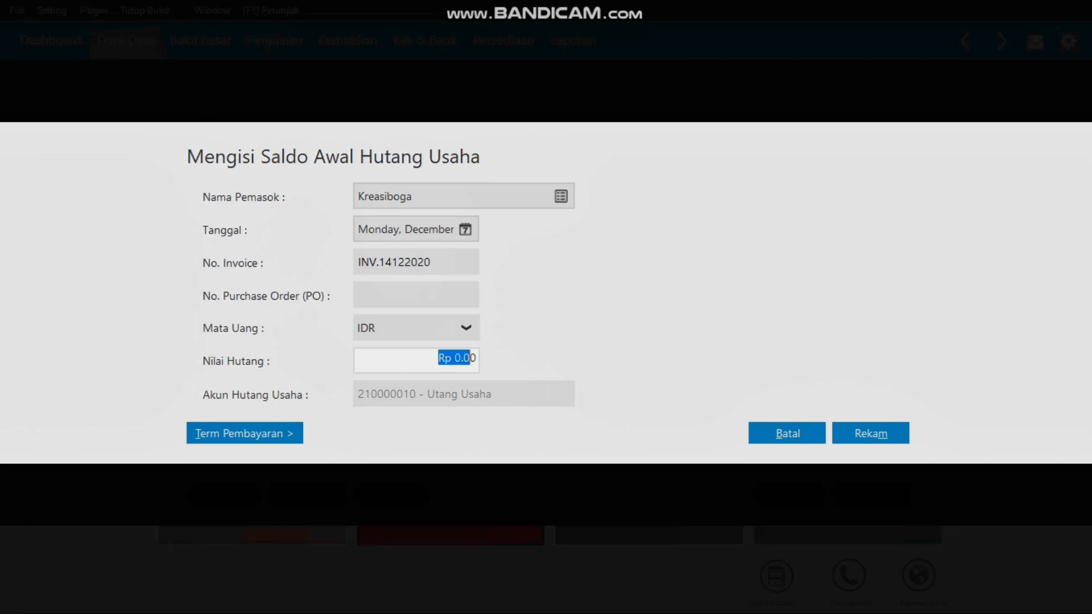
left_click(870, 434)
Step: Record a new opening payable for vendor Kelton Engineering with a Monday date in December 2020 and invoice INV.28122020
left_click(225, 495)
left_click(561, 196)
left_click(455, 239)
left_click(872, 494)
left_click(466, 229)
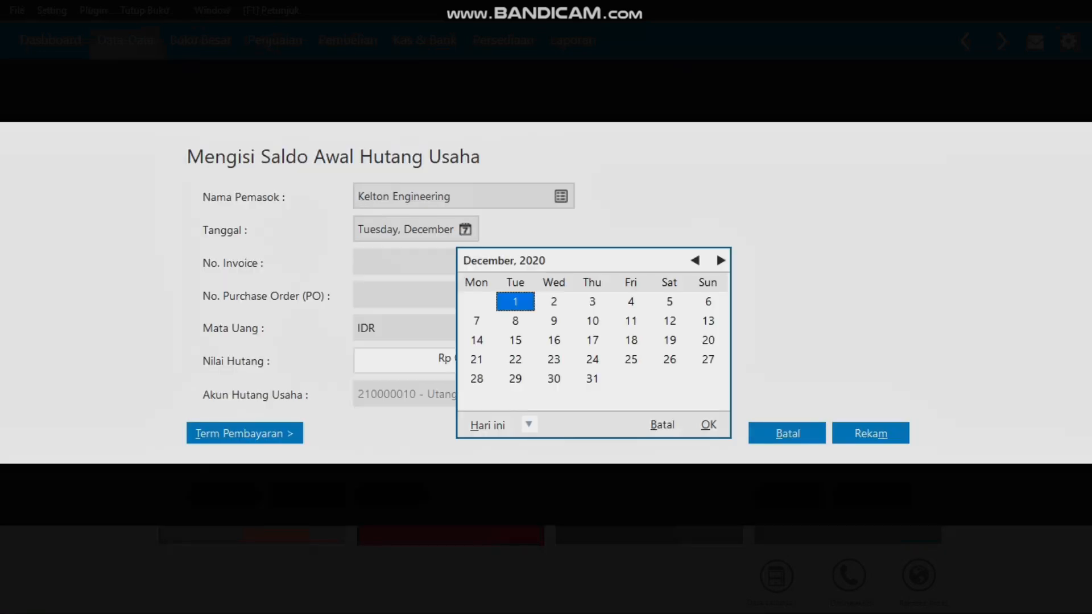
left_click(477, 341)
left_click(708, 425)
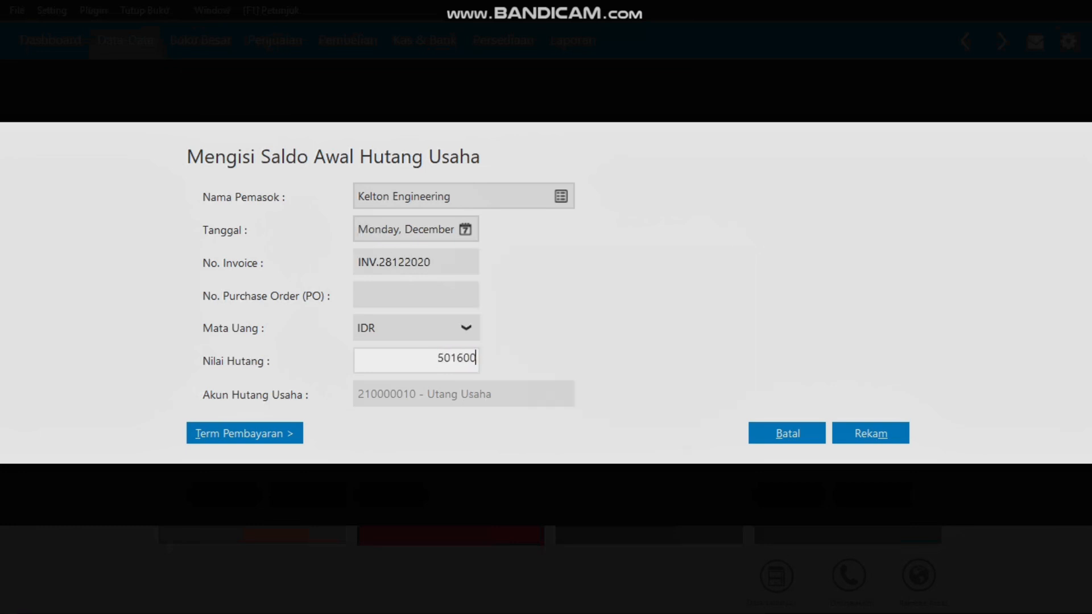
left_click(871, 433)
Step: Start a new opening payable for vendor Cipta Mandiri and pick its date
left_click(225, 494)
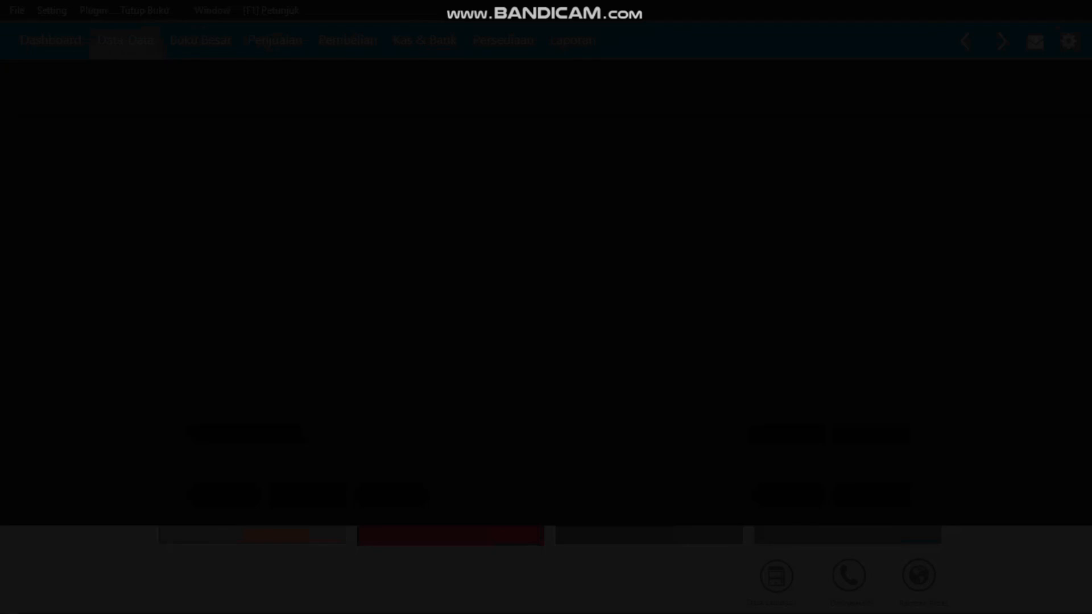
left_click(870, 492)
left_click(465, 229)
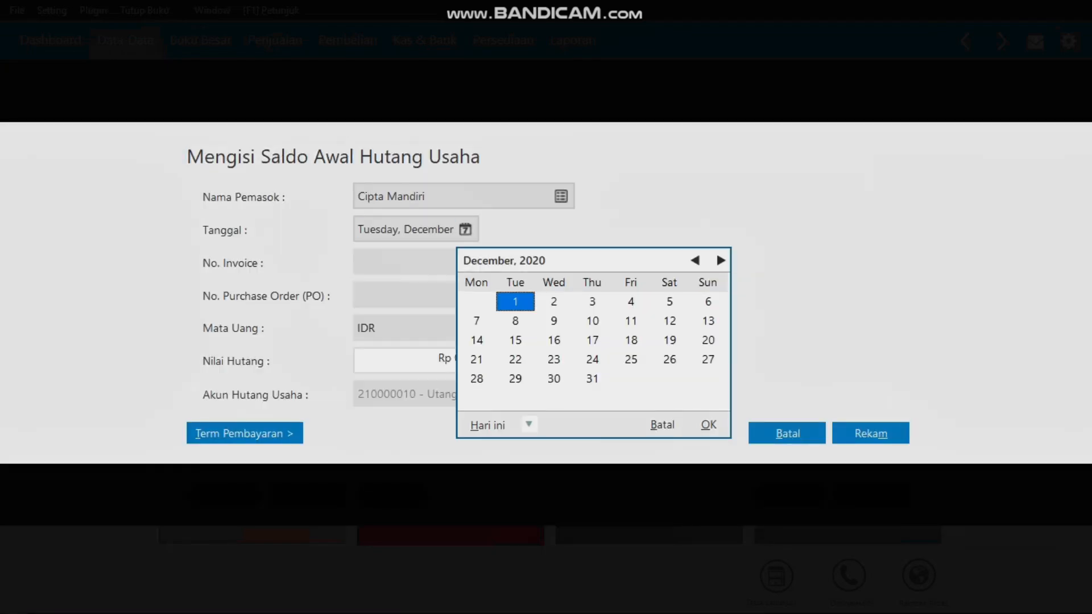
left_click(695, 260)
left_click(709, 425)
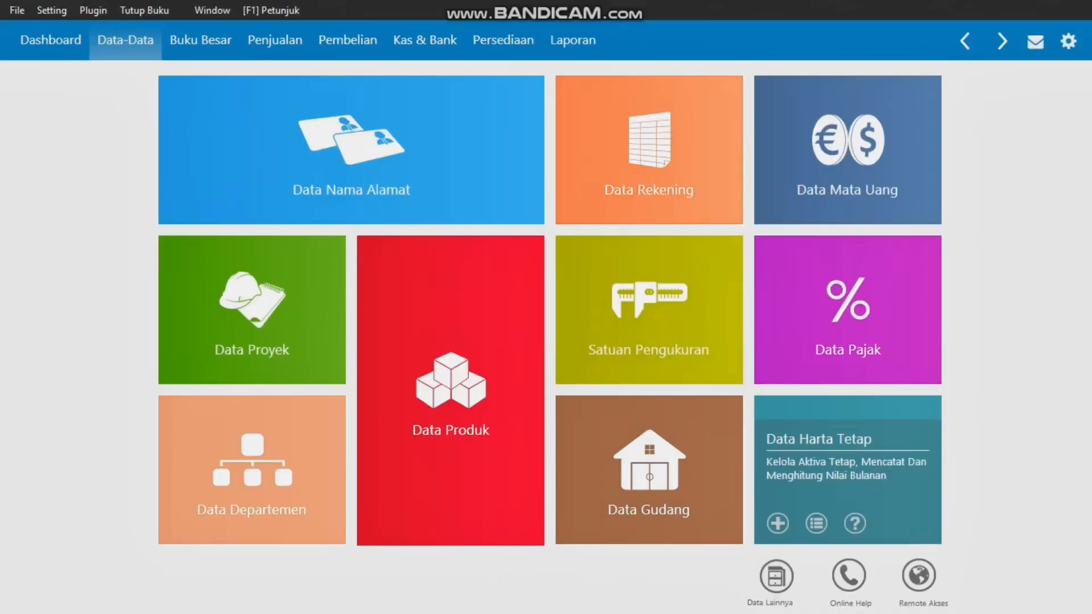
Step: Create a new fixed asset named Kendaraan in the Kendaraan Roda Empat asset group
left_click(846, 489)
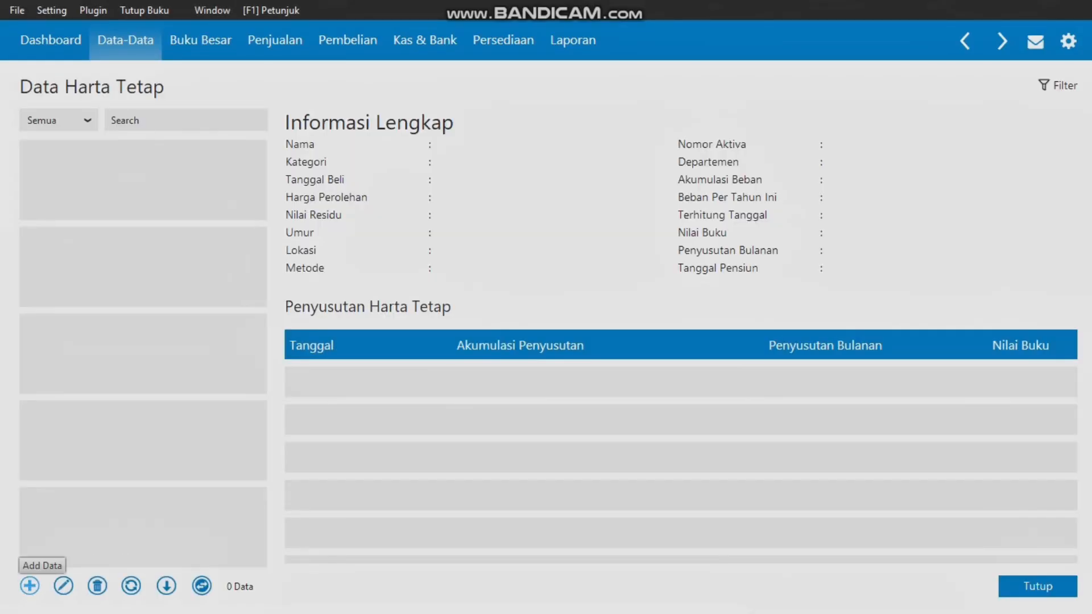
left_click(29, 586)
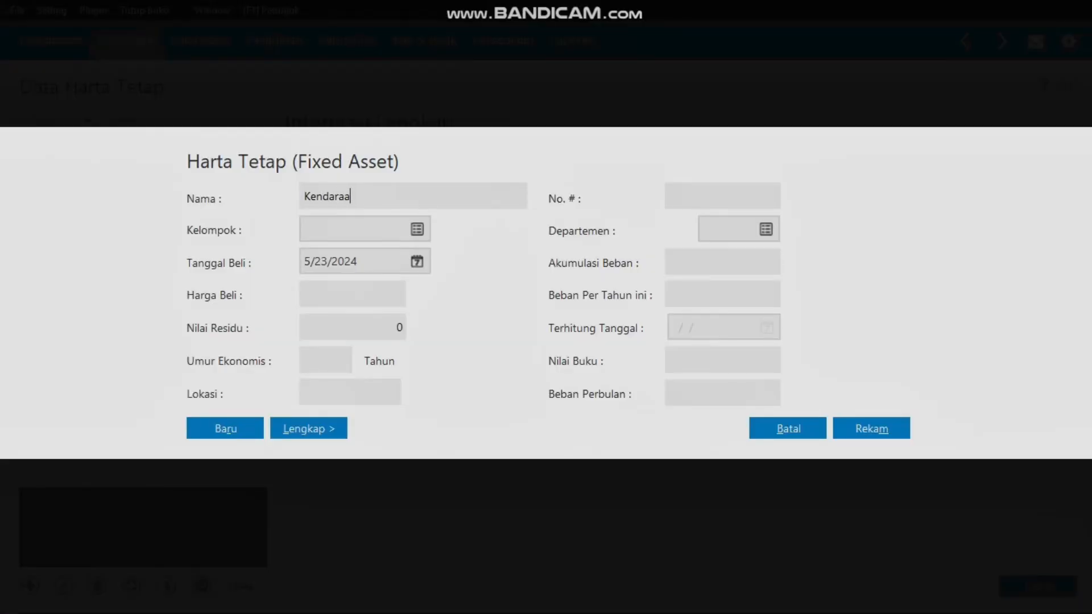
type("ndaraa")
key("Tab")
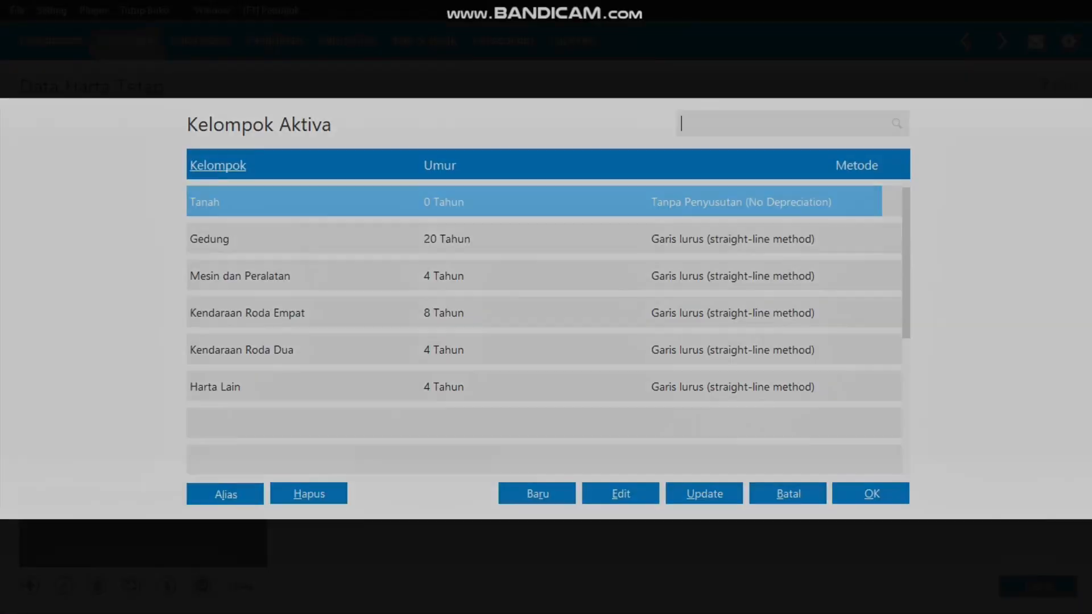
double_click(247, 313)
Step: Set the Kendaraan asset's purchase date to 6/6/2018
left_click(417, 261)
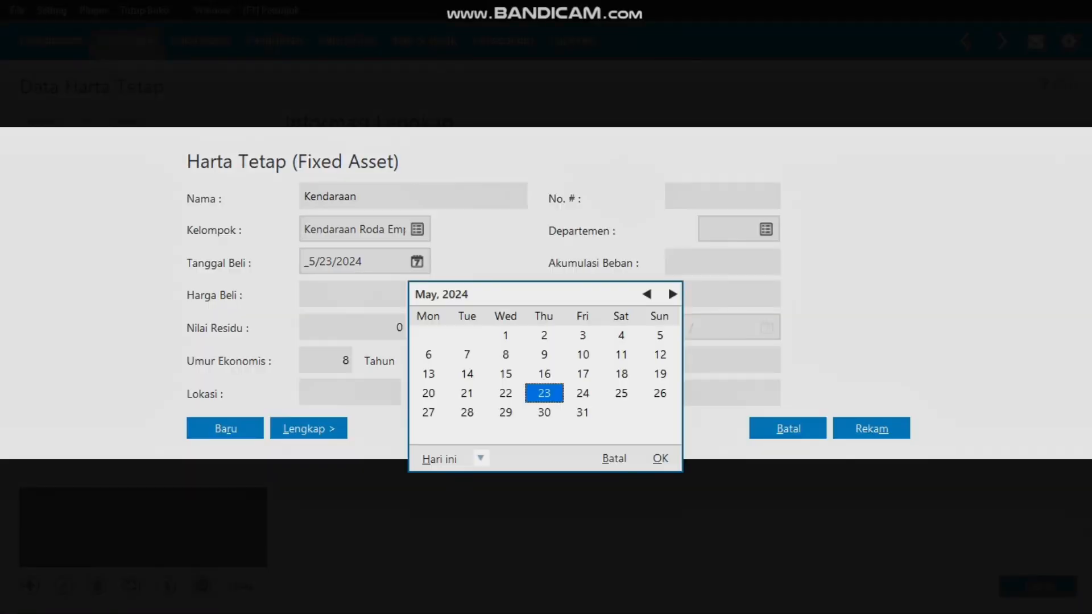
scroll(545, 364, "up", 18)
left_click(647, 294)
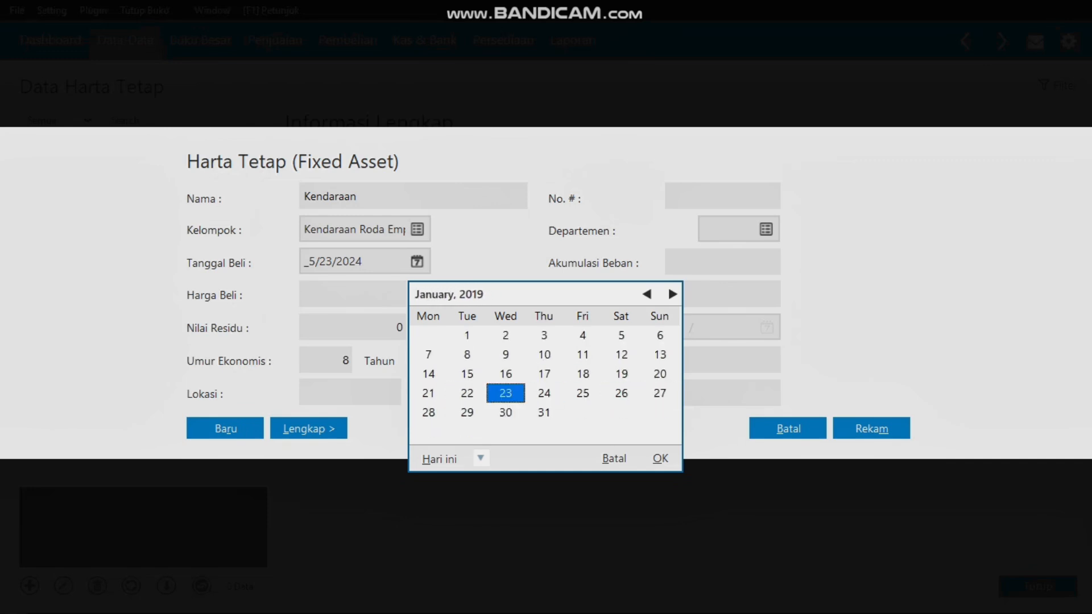
left_click(646, 295)
left_click(647, 295)
left_click(647, 294)
left_click(505, 355)
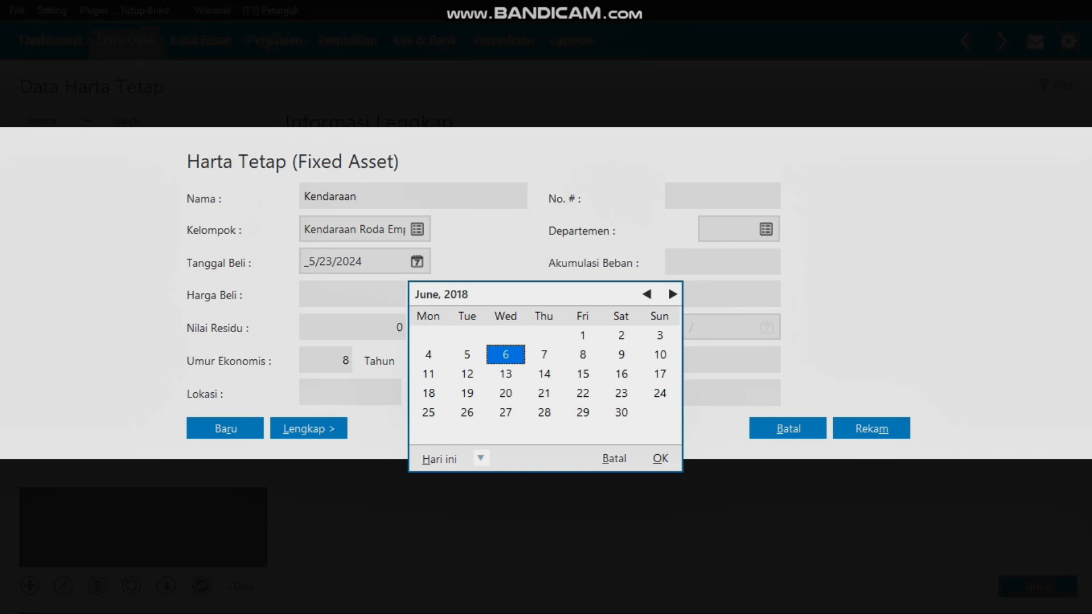
left_click(661, 458)
Step: Set Kendaraan's purchase price to 150,000,000, location to Kantor and accumulated expense to 48,437,500 as of 12/31/2020, and save the asset
key("Tab")
type("150000000")
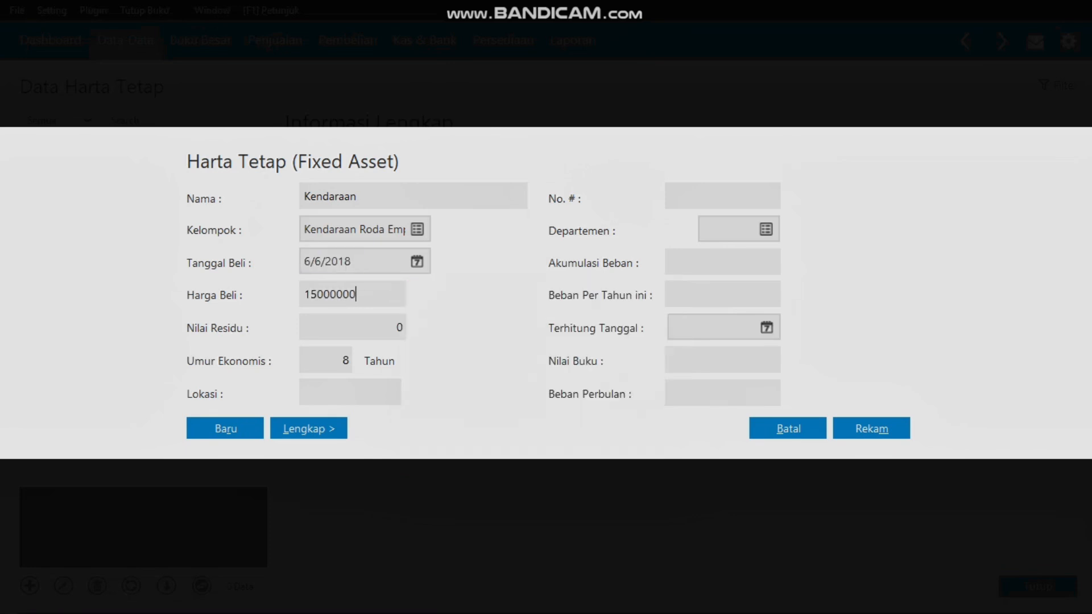
key("Tab")
left_click(872, 428)
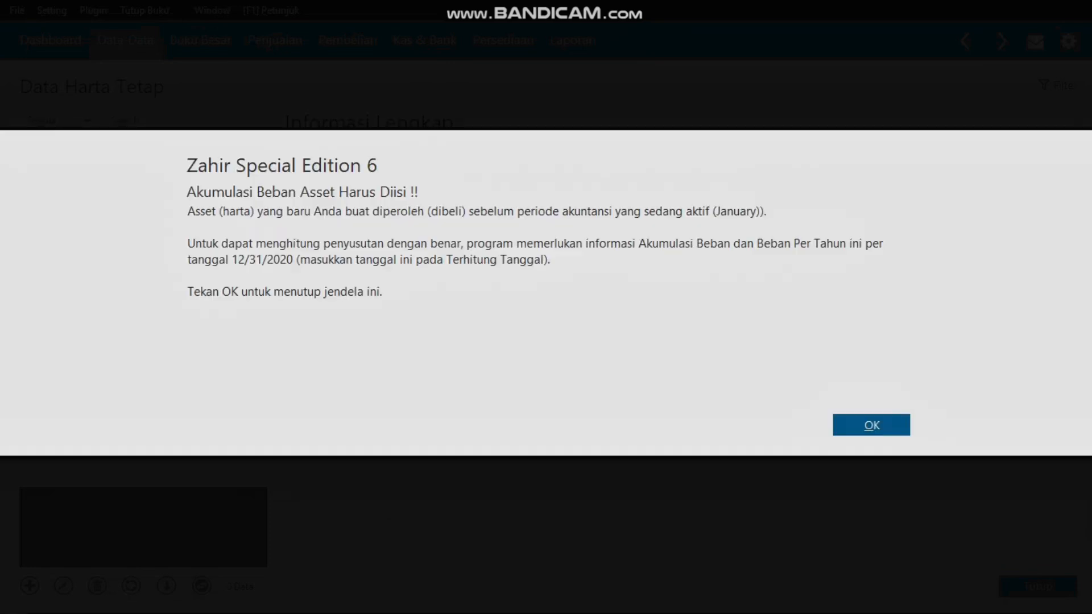
left_click(871, 425)
left_click(788, 398)
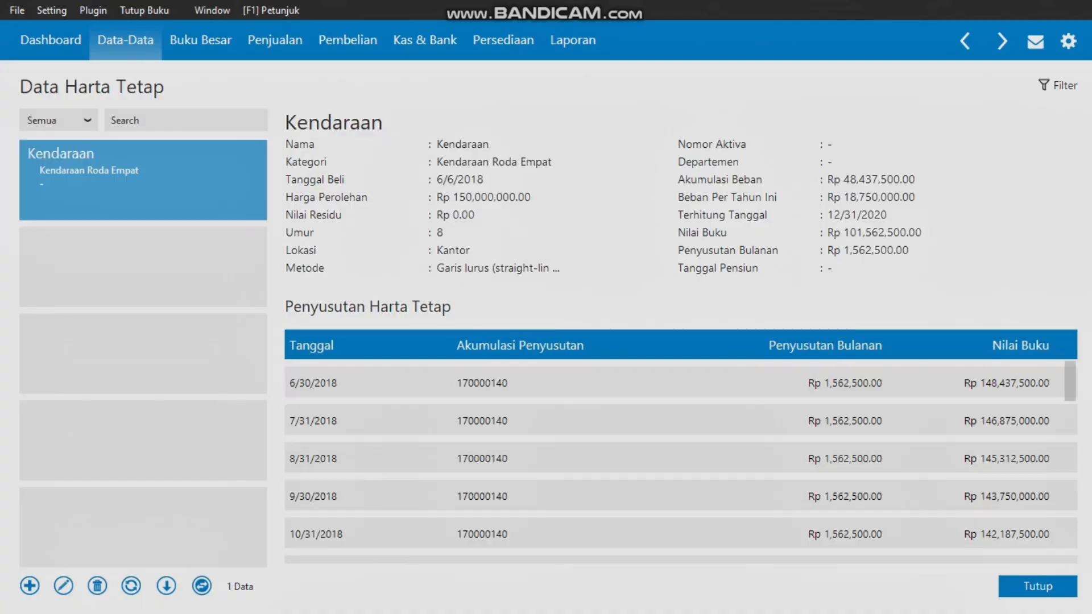
Step: Create a new fixed asset named Peralatan in the Mesin dan Peralatan asset group
left_click(30, 586)
type("Peralatan")
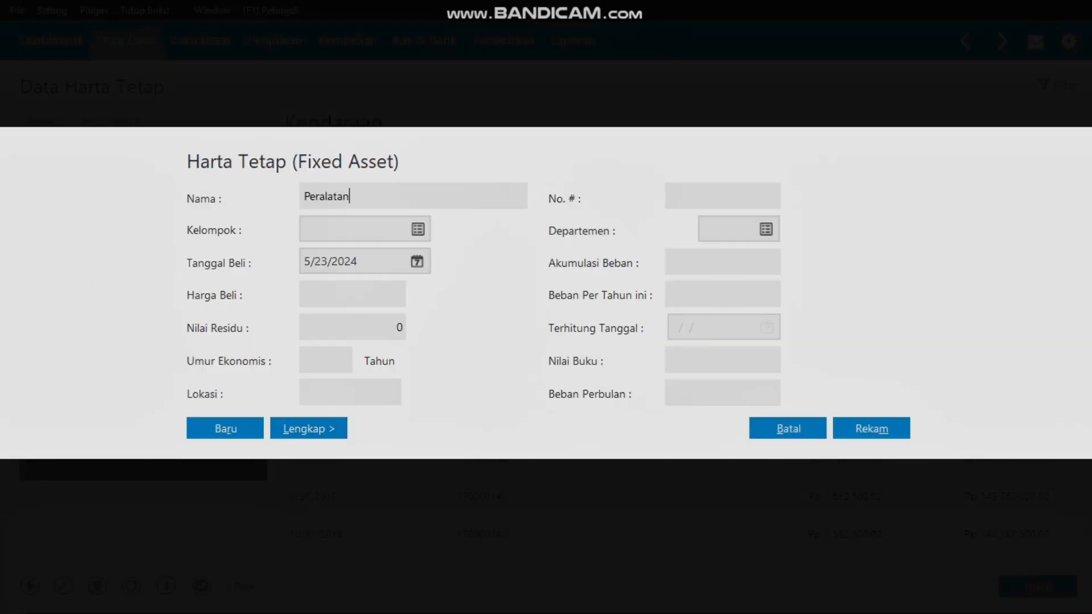
key("Tab")
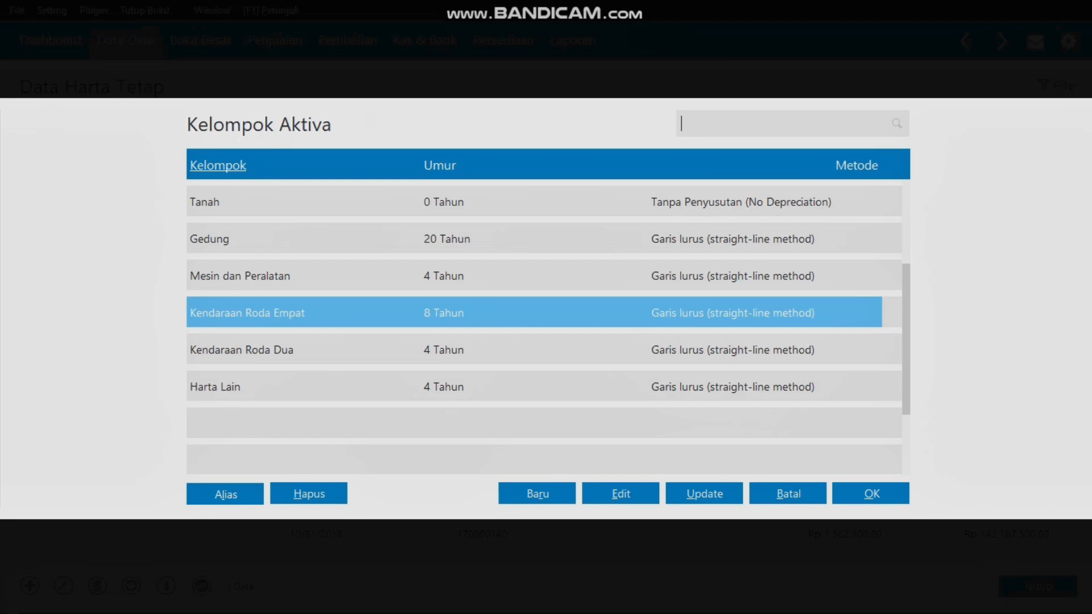
key("Up")
key("Return")
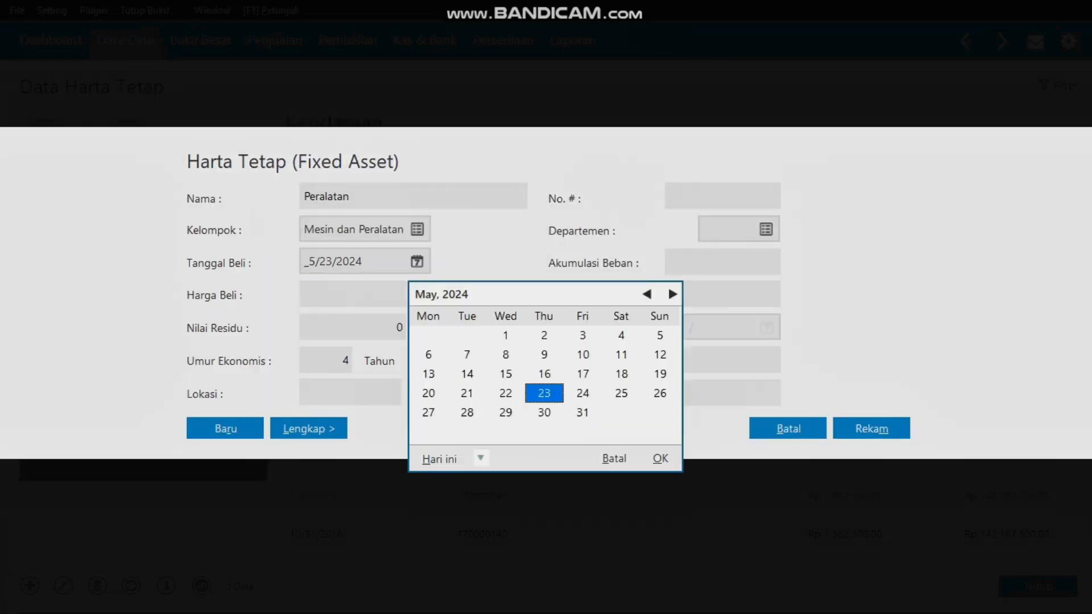
Step: Set the Peralatan asset's purchase date to 1/6/2018
key("Page_Up")
key("Page_Up")
key("Page_Up")
key("Page_Up")
key("Page_Up")
key("Page_Up")
key("Page_Up")
key("Page_Up")
key("Page_Up")
key("Page_Up")
key("Page_Up")
key("Page_Up")
key("Page_Up")
key("Page_Up")
key("Page_Up")
key("Page_Up")
key("Page_Up")
key("Page_Up")
key("Page_Up")
key("Page_Up")
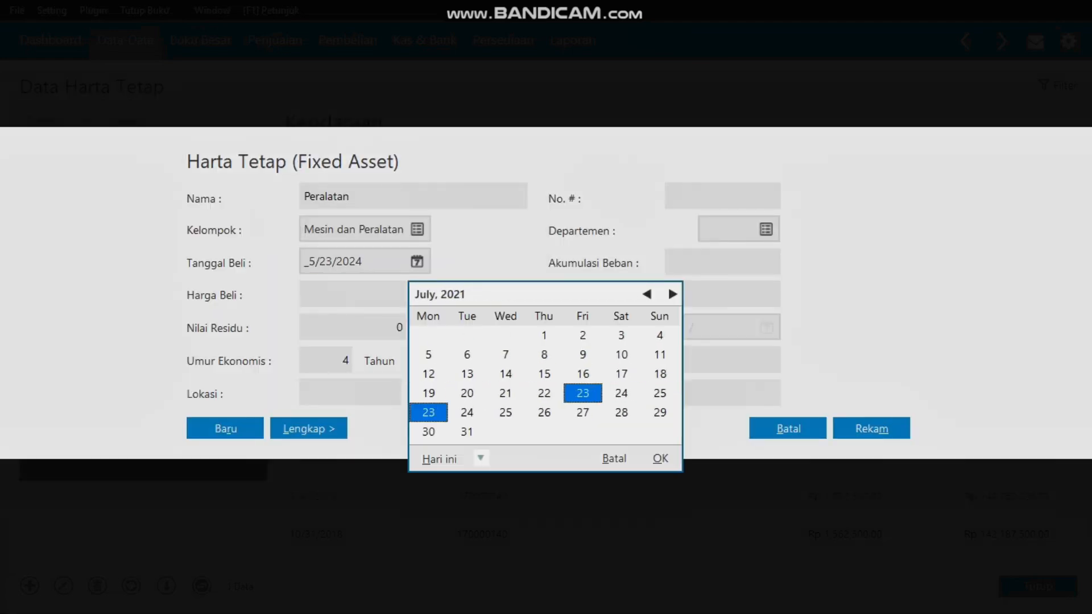
key("Page_Up")
key("Page_Up")
key("Page_Up")
key("Page_Up")
key("Page_Up")
key("Page_Up")
key("Page_Up")
key("Page_Up")
key("Page_Up")
key("Page_Up")
key("Page_Up")
key("Page_Up")
key("Page_Up")
key("Page_Up")
key("Page_Up")
key("Page_Up")
key("Page_Up")
key("Page_Up")
key("Page_Up")
key("Page_Up")
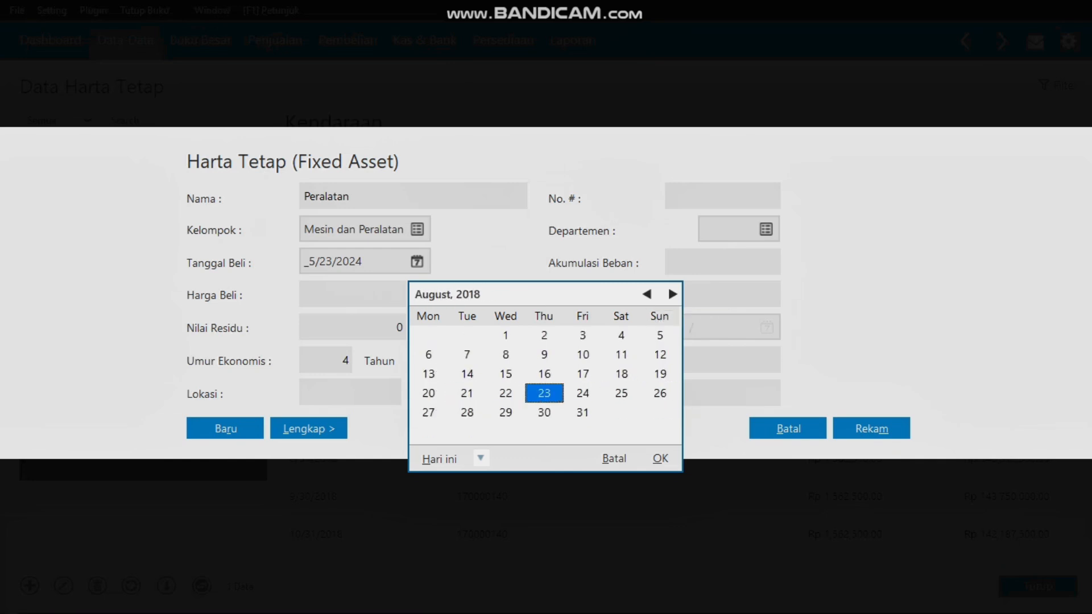
key("Page_Up")
key("Page_Up")
key("Page_Up")
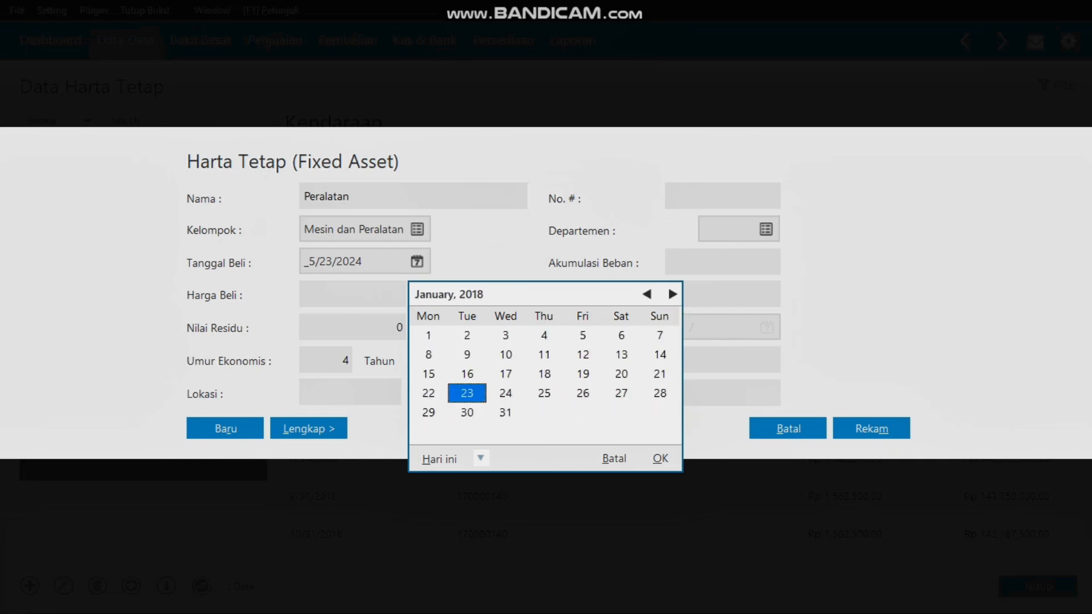
left_click(621, 335)
left_click(659, 458)
Step: Set Peralatan's purchase price to 95,000,000 and accumulated expense to 71,250,000, and save the asset
type("95,")
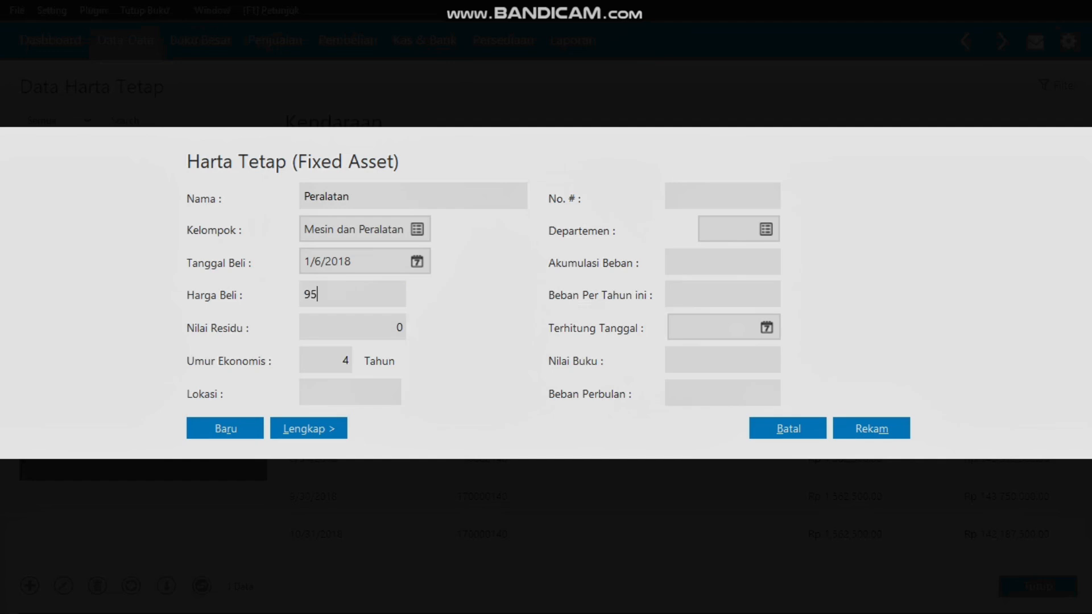
type("000,000")
key("Tab")
key("Return")
key("Return")
key("Return")
key("Return")
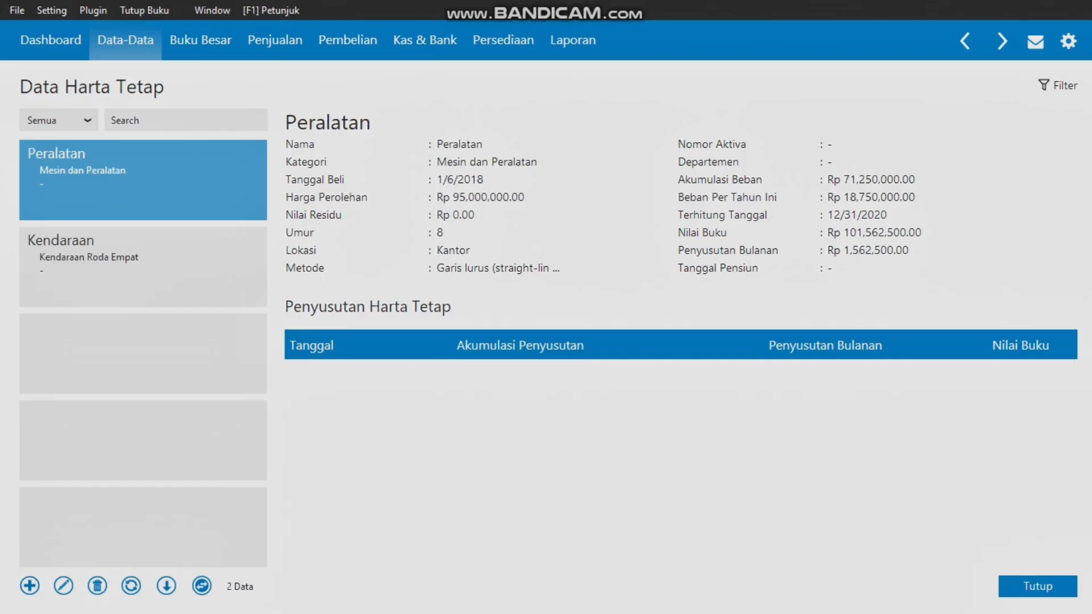